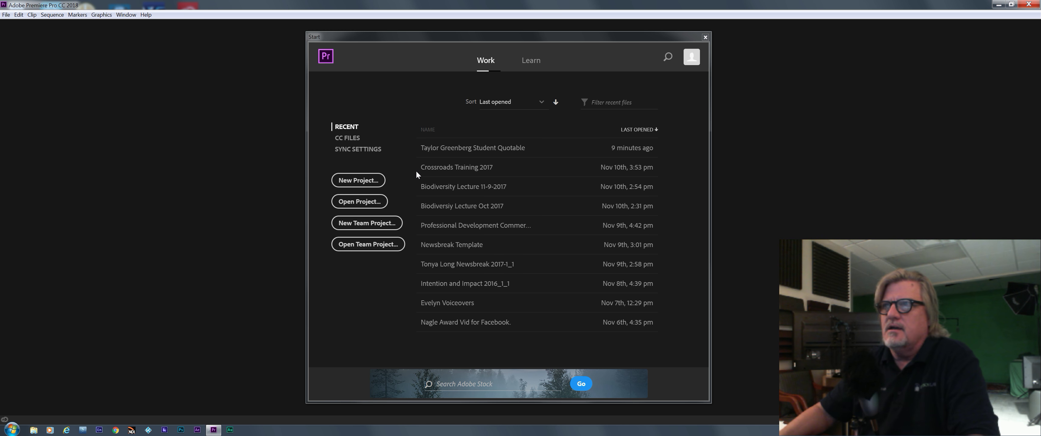
Open the most recently used project and move the playhead in Nested Sequence 01 to 00:05:23:06.
click(487, 148)
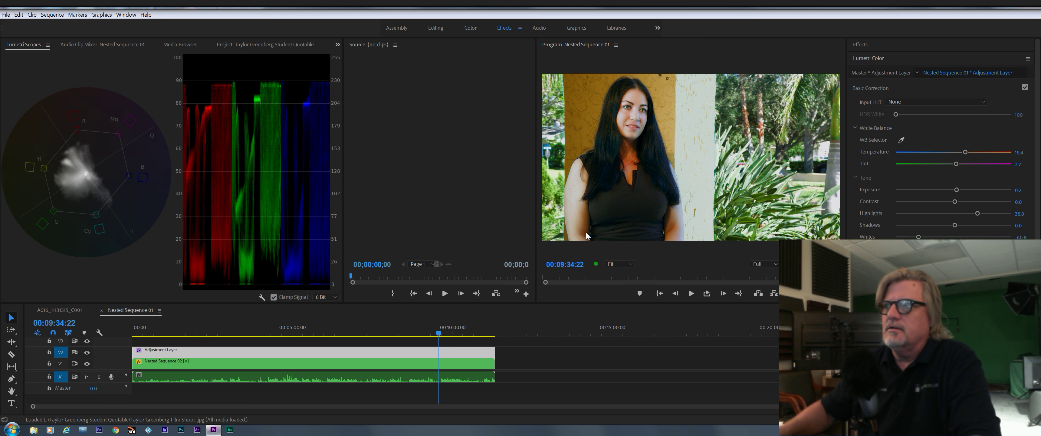
click(312, 332)
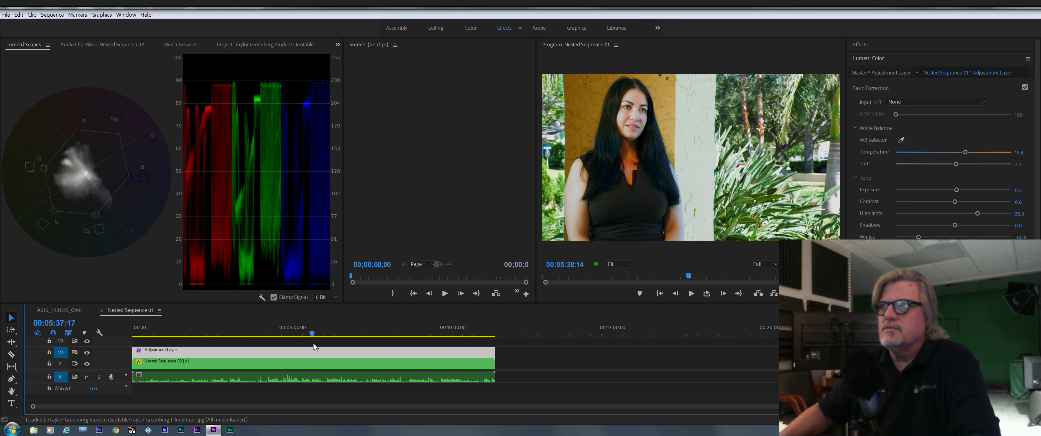
click(304, 331)
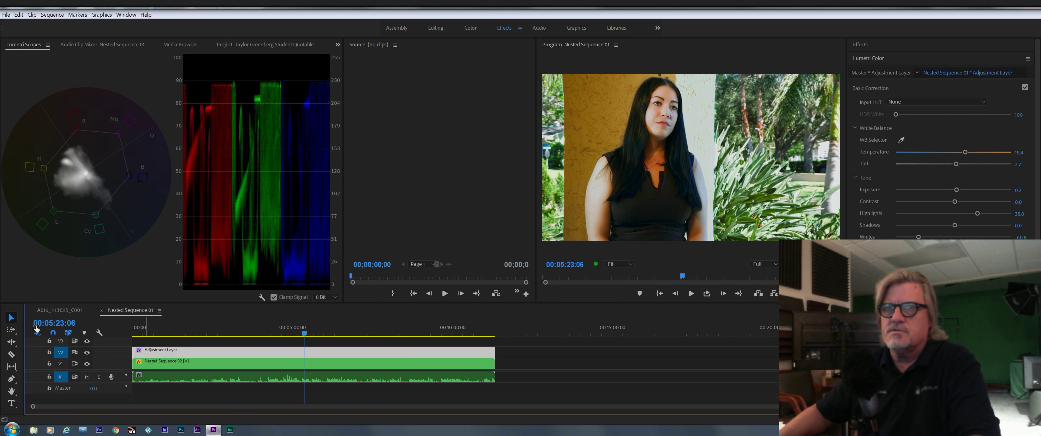
Close the outer sequence, open the nested clip on V1 as its own sequence, and move the playhead to 00:04:42:14.
click(56, 311)
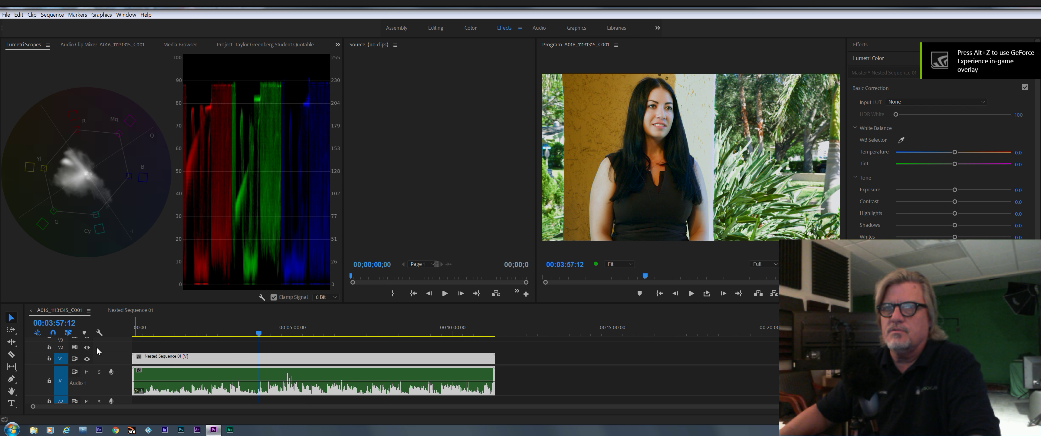
click(31, 311)
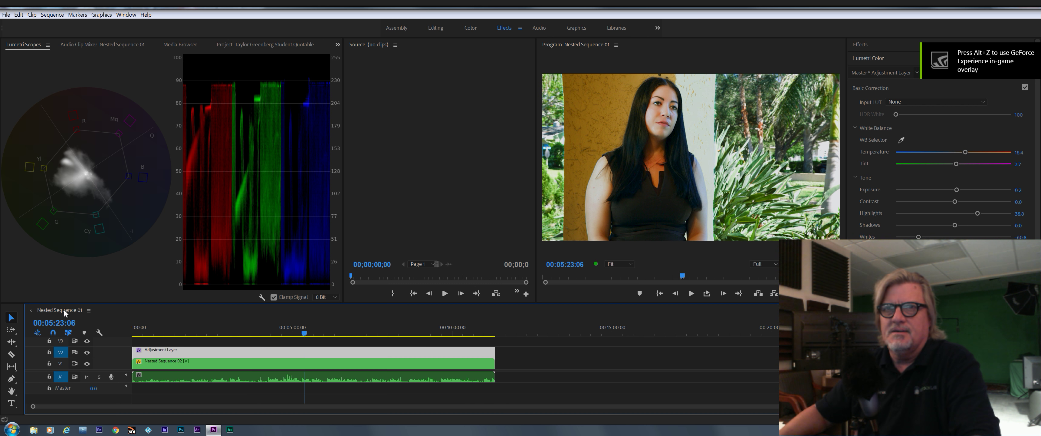
double_click(253, 362)
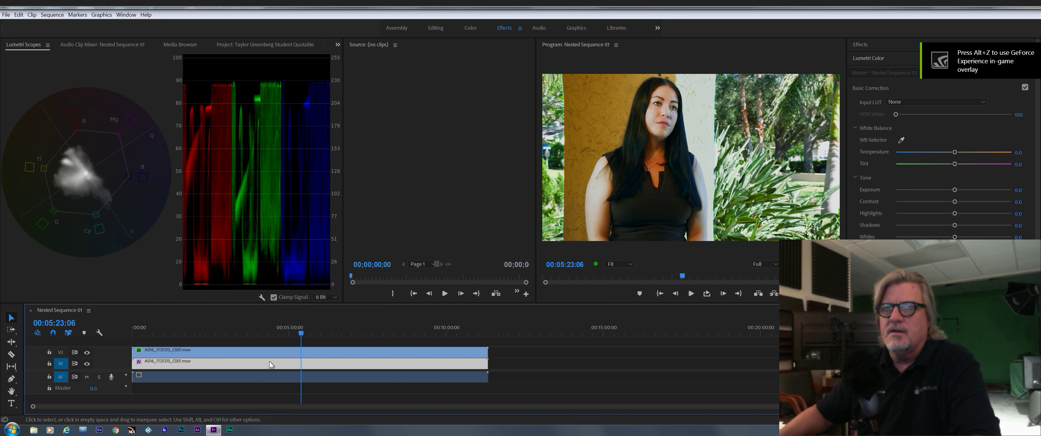
click(282, 329)
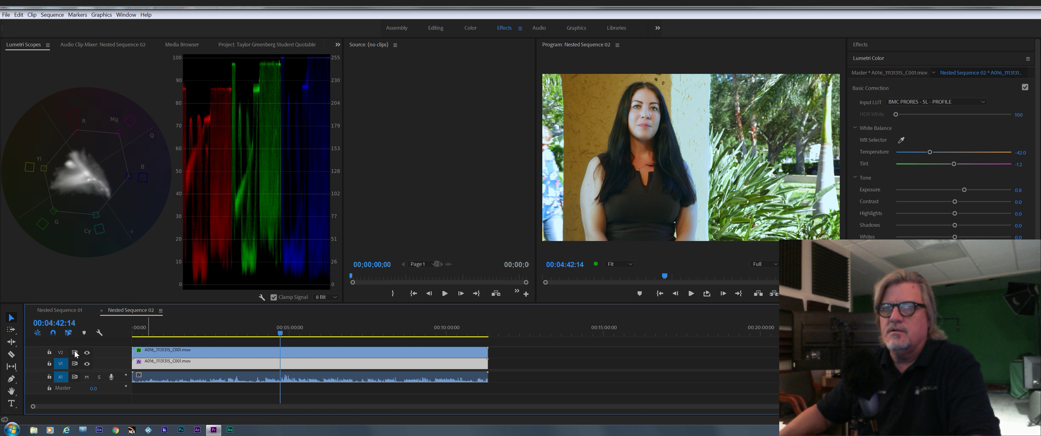
Hide track V2 in Nested Sequence 02 and move the playhead to 00:04:52:03.
click(86, 353)
click(288, 334)
drag(289, 336, 285, 350)
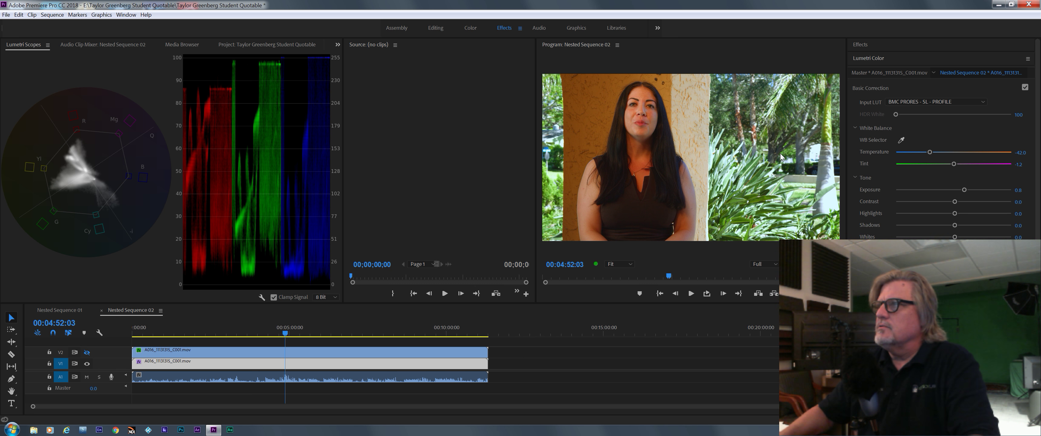
click(691, 263)
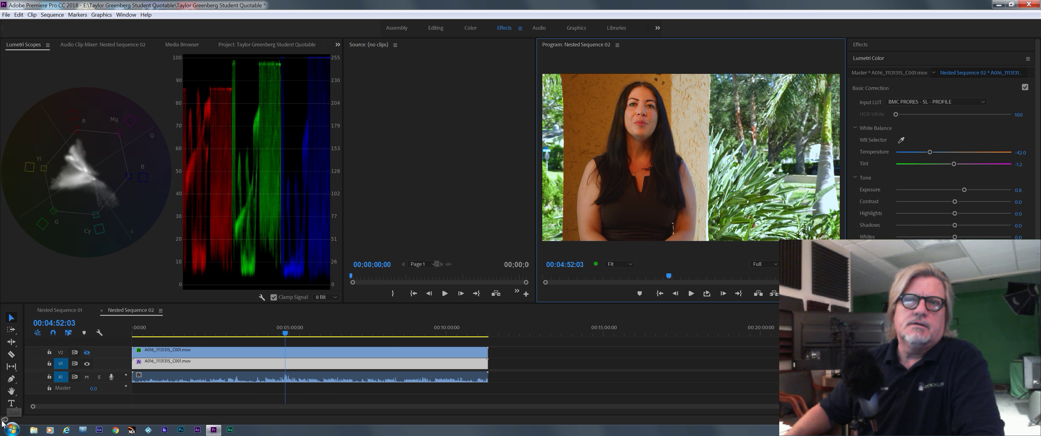
Check the microphone and camera controls in the GeForce Experience sharing overlay, and return to Premiere Pro.
click(11, 428)
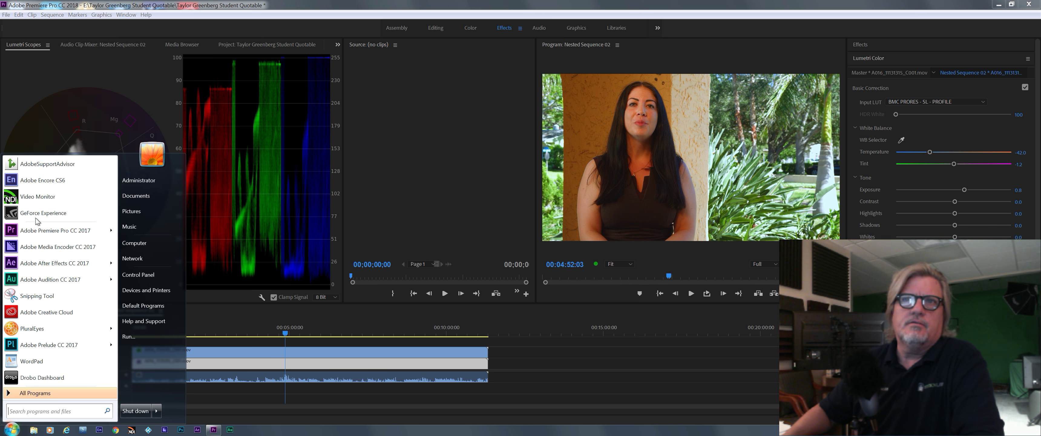
click(40, 215)
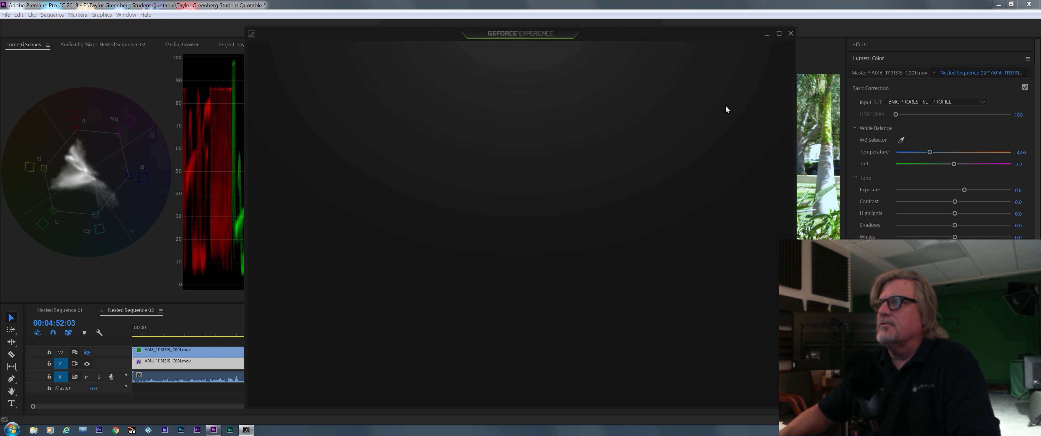
click(659, 52)
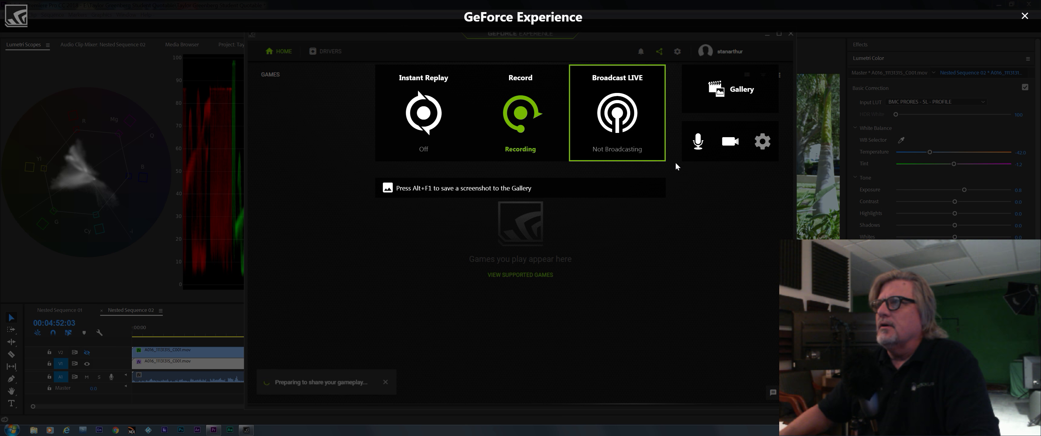
click(703, 141)
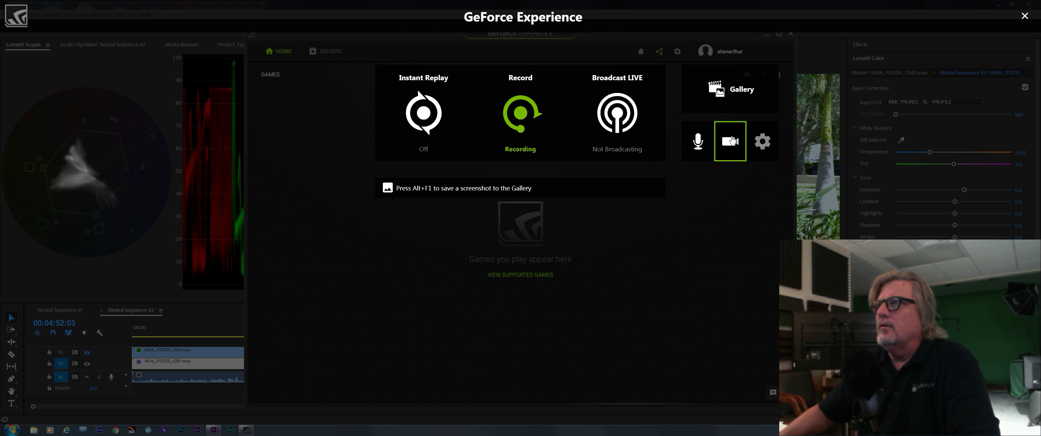
click(732, 140)
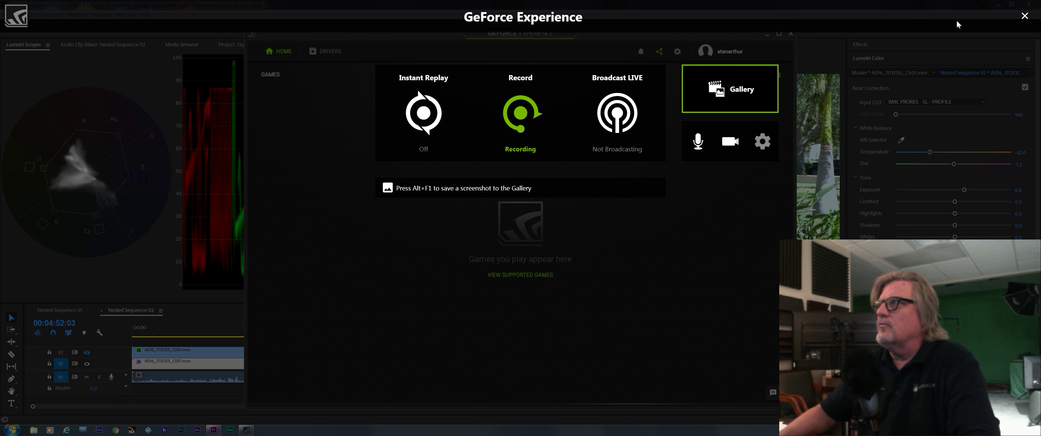
click(1025, 17)
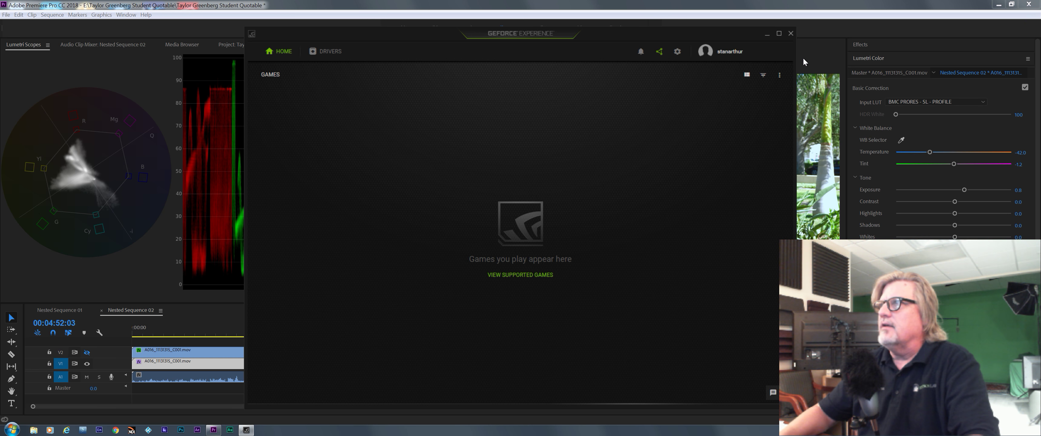
click(790, 34)
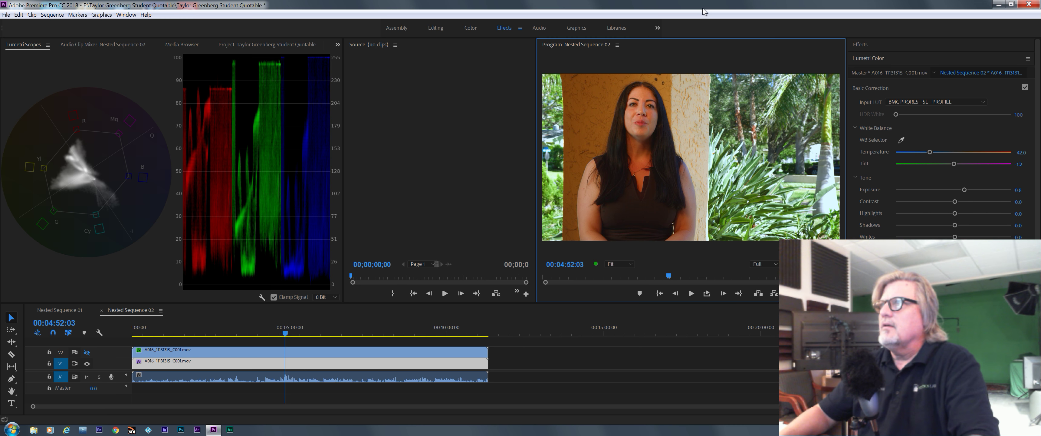
Widen the Program monitor and bypass all effects with Global FX Mute, keeping the program window maximized.
drag(663, 2, 651, 0)
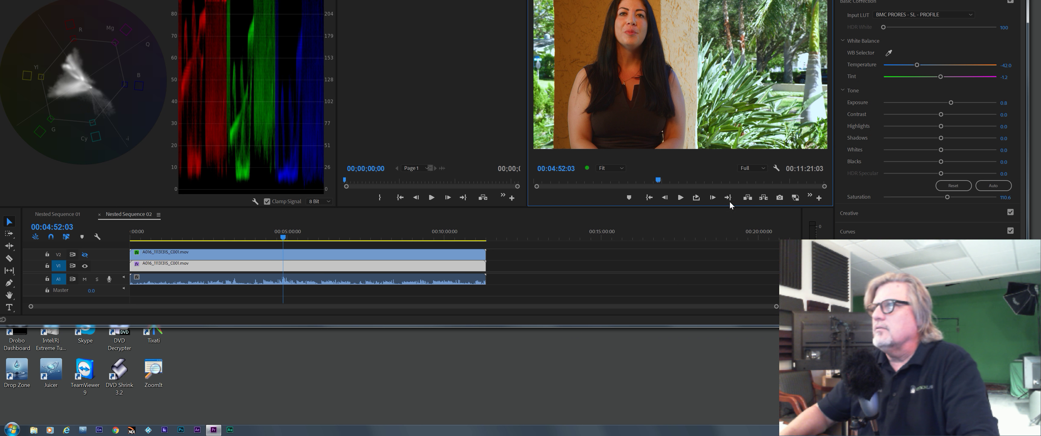
drag(834, 186, 865, 187)
drag(527, 155, 488, 155)
click(805, 197)
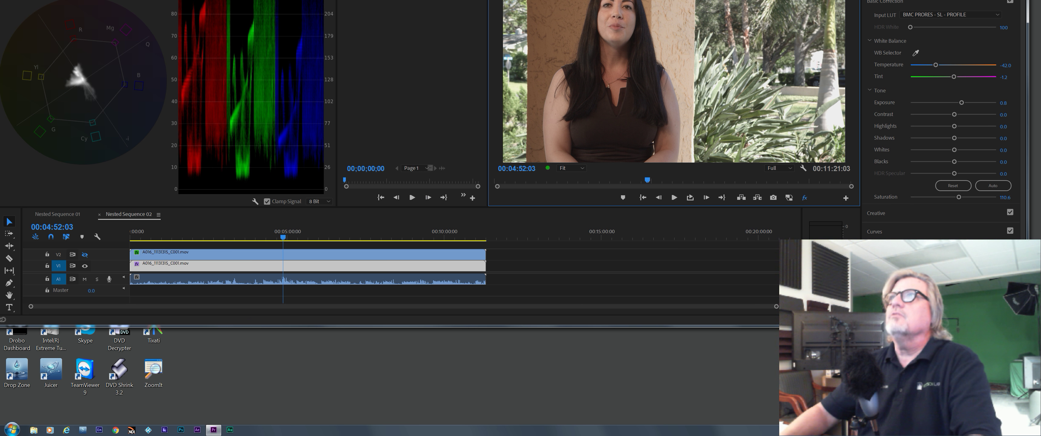
drag(687, 0, 687, 2)
drag(588, 0, 576, 27)
double_click(576, 27)
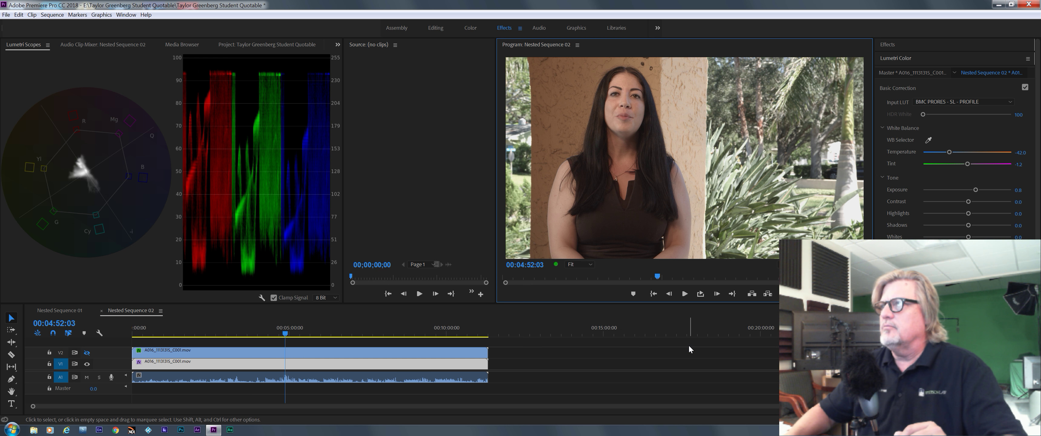
Switch Global FX Mute off to restore the graded picture, and maximize the program window again.
drag(690, 6, 588, 0)
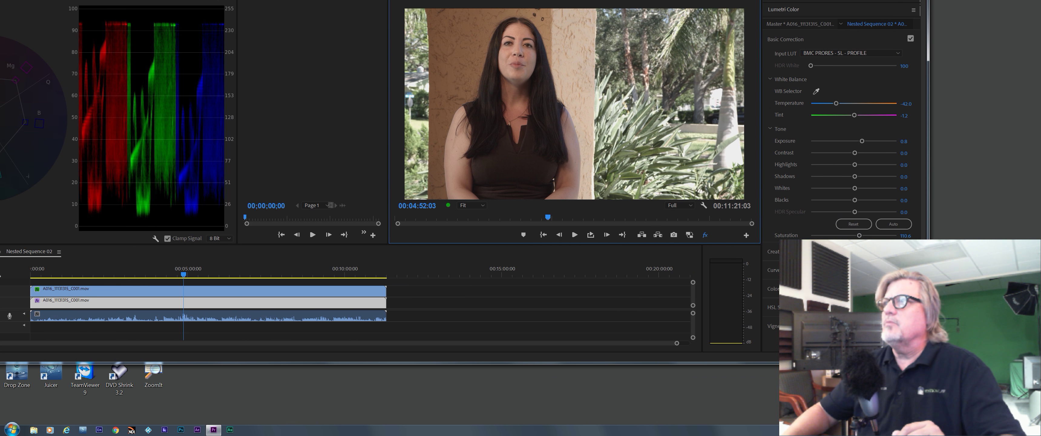
click(706, 235)
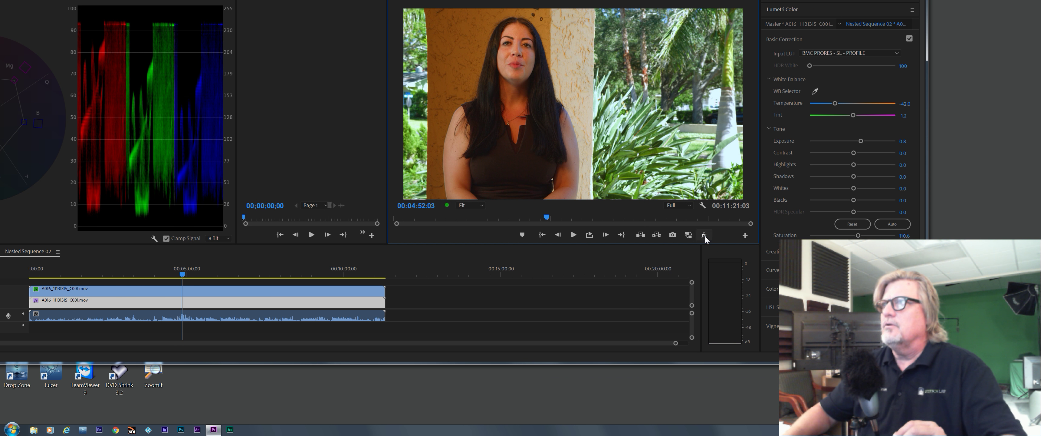
drag(619, 0, 713, 34)
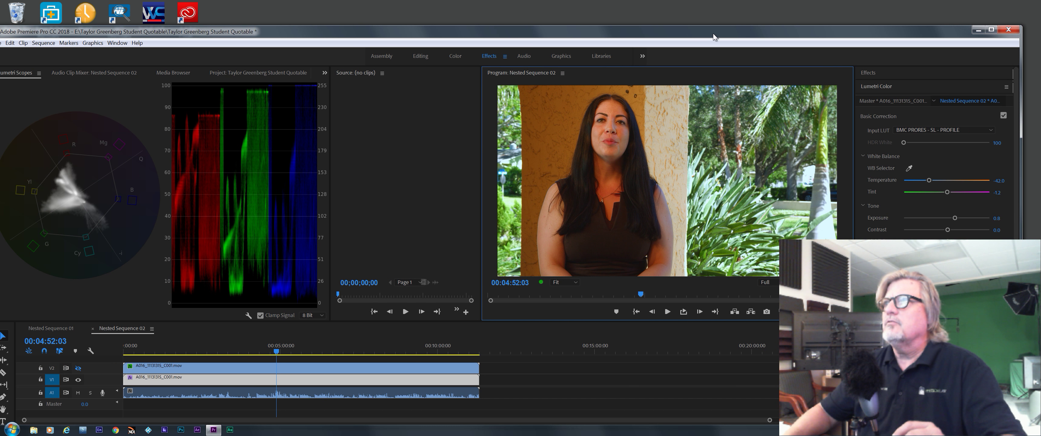
double_click(714, 33)
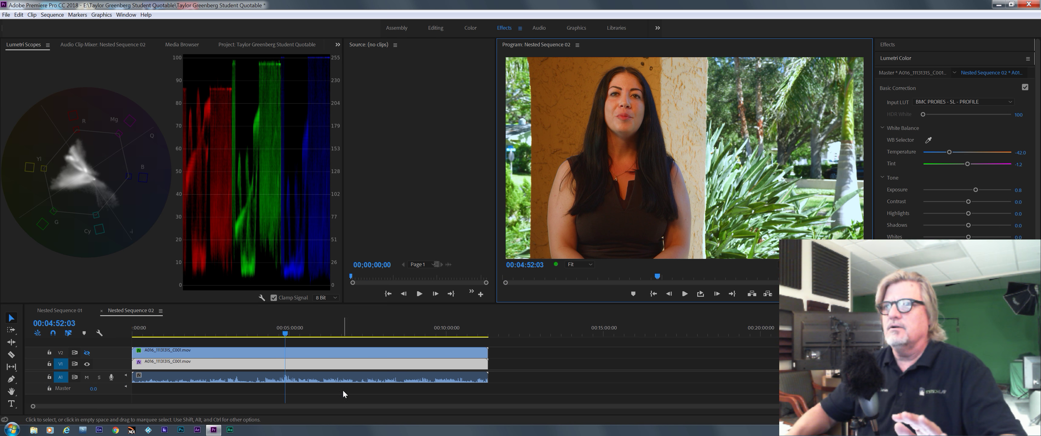
Review the Lumetri Basic Correction settings of the clip on V1, from the input LUT to the tone controls.
click(277, 370)
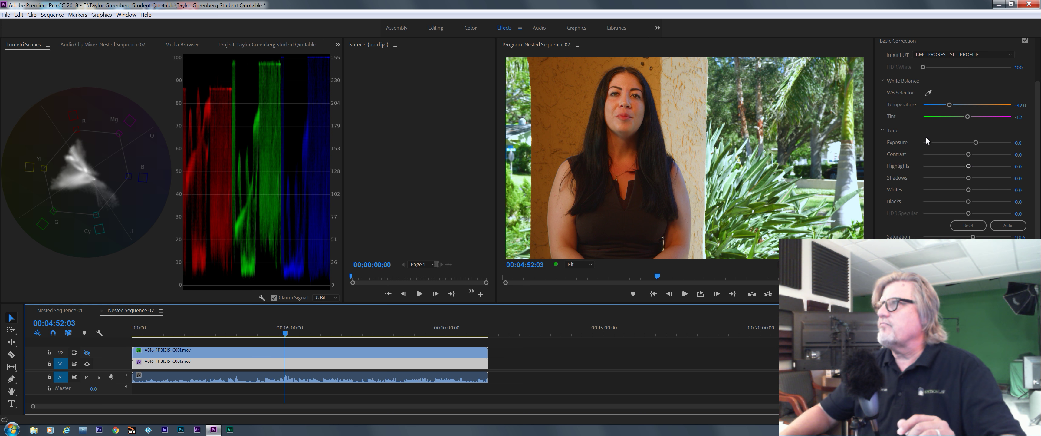
scroll(928, 136, down, 2)
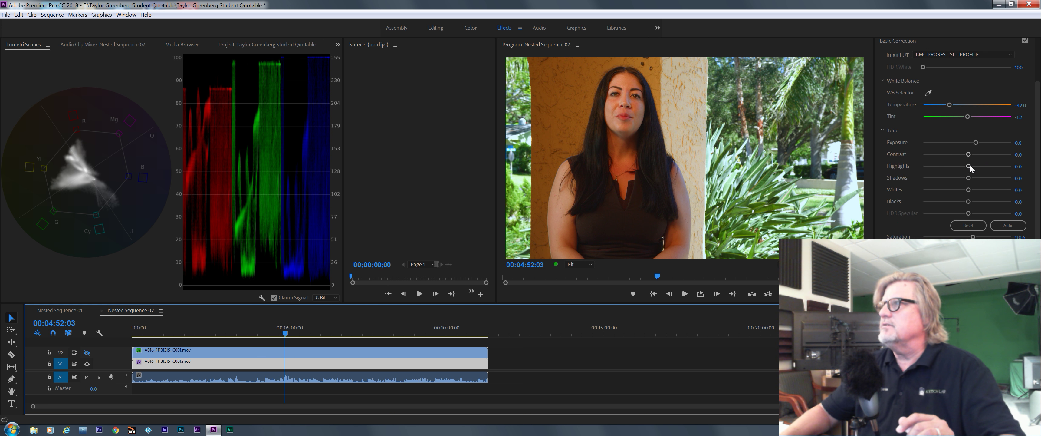
scroll(924, 188, up, 2)
scroll(924, 189, down, 2)
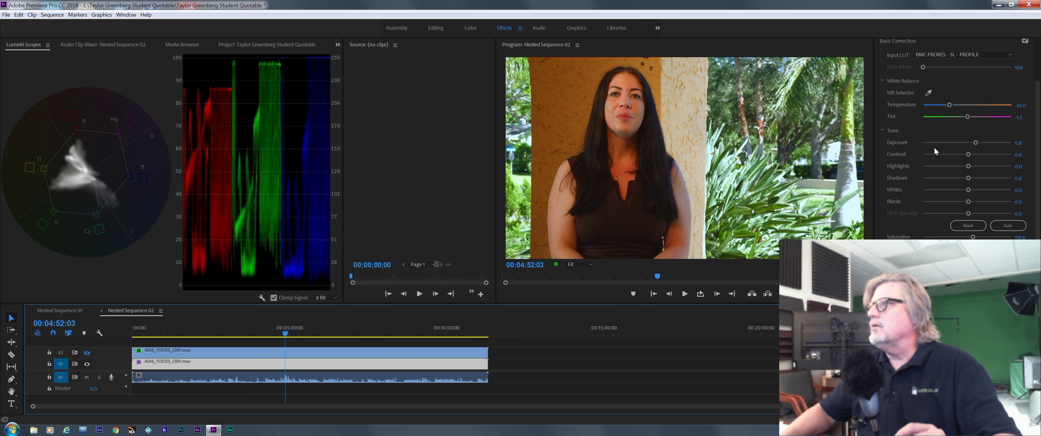
scroll(934, 153, up, 2)
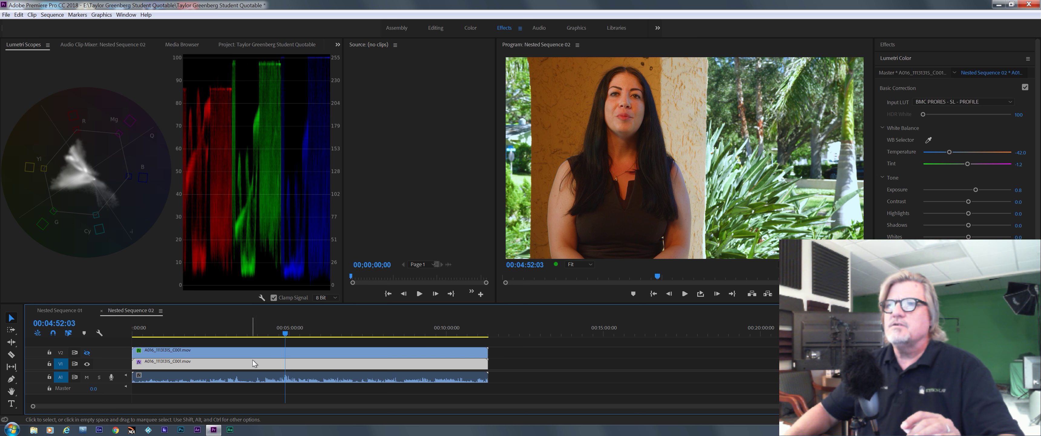
Hide track V1, show track V2, and select the clip on V2.
click(87, 364)
click(86, 352)
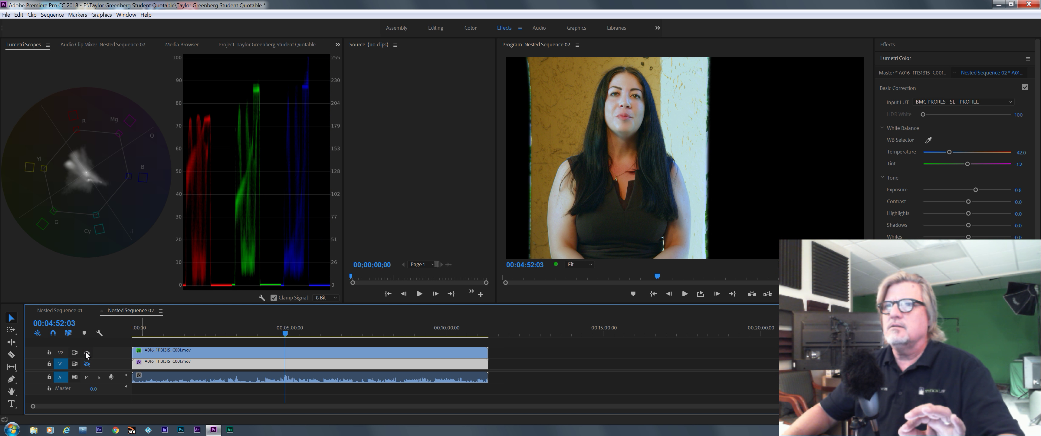
click(285, 364)
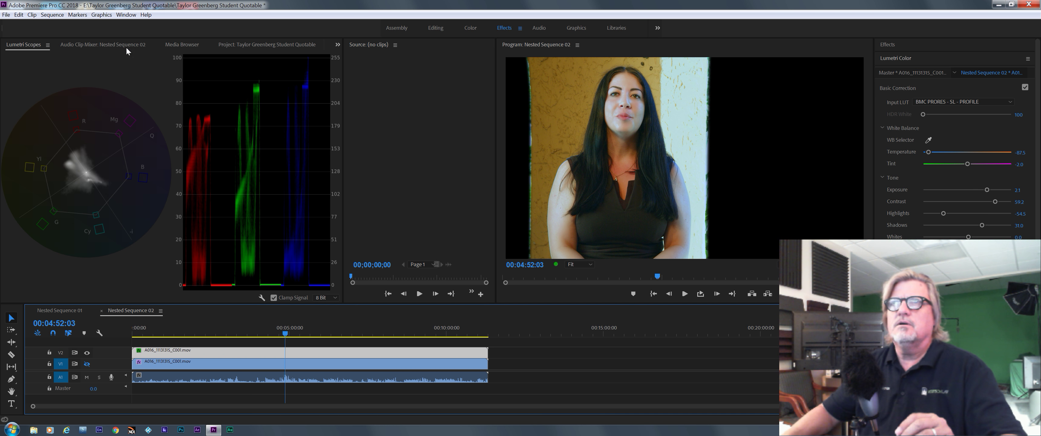
Open the V2 clip's Effect Controls and select its first opacity mask to display the outline.
click(337, 44)
click(362, 95)
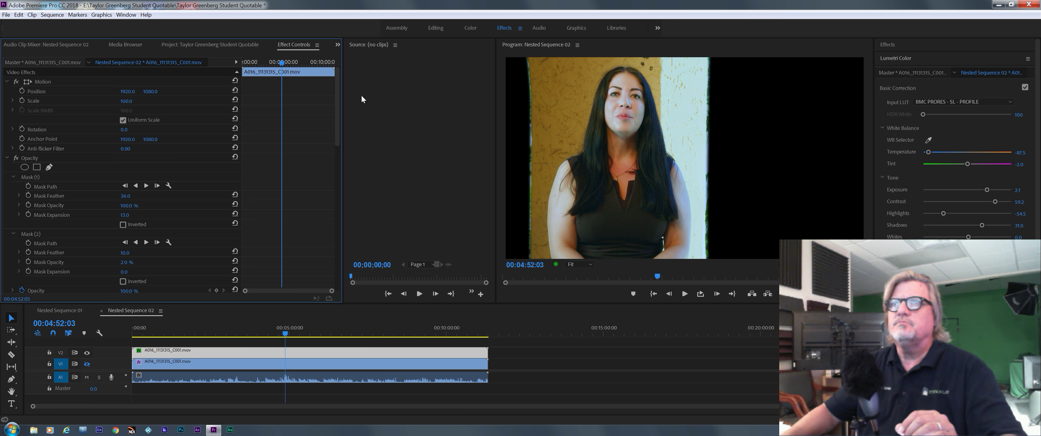
click(34, 177)
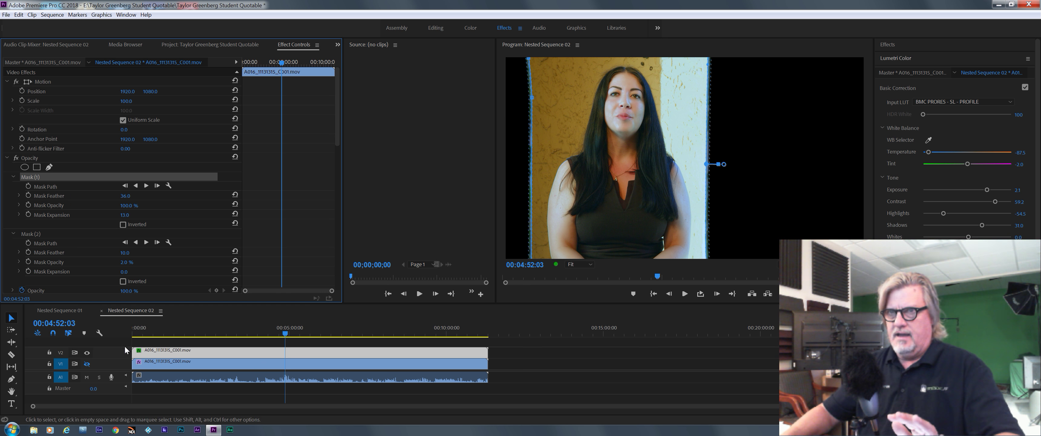
Show track V1 and toggle V2 off and on to compare the picture with and without the masked clip.
click(86, 363)
click(87, 352)
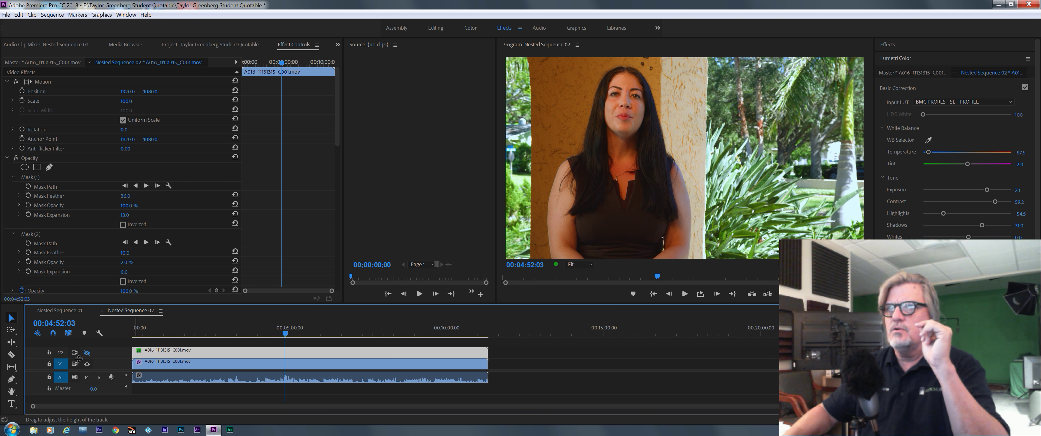
click(87, 353)
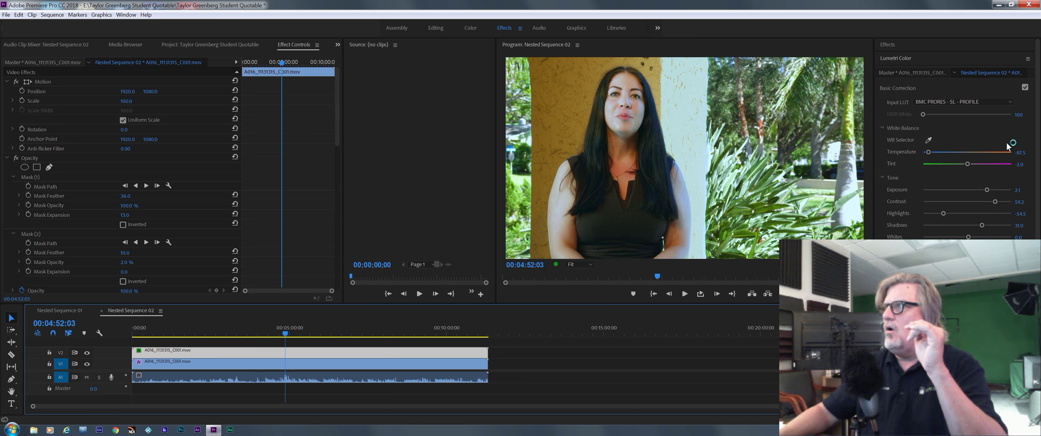
Bring the V2 clip's full white balance and tone settings into view and isolate its picture by hiding V1.
scroll(1039, 105, down, 3)
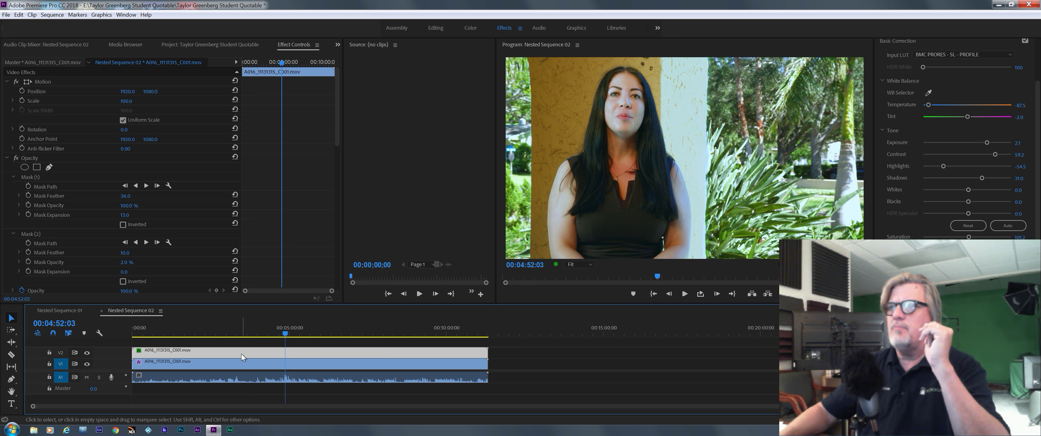
click(87, 363)
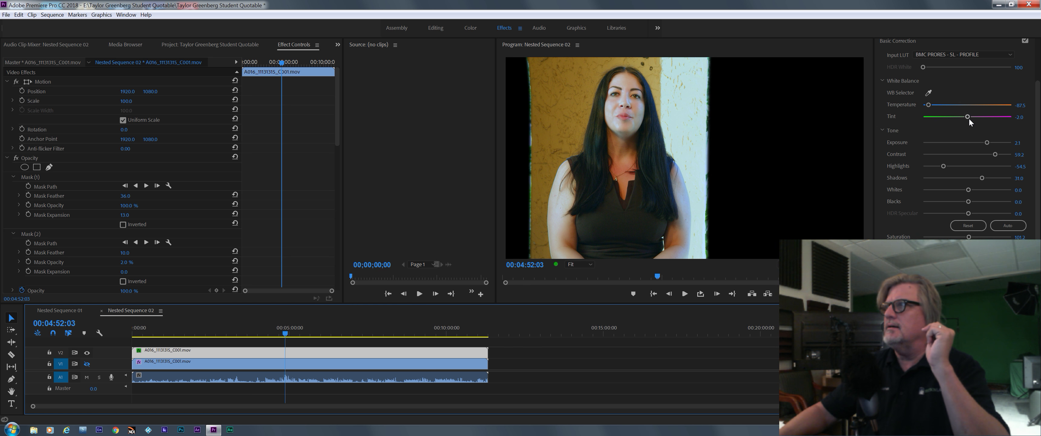
Try shifting the V2 clip's tint further toward green and return the tint to -2.0.
key(ctrl+s)
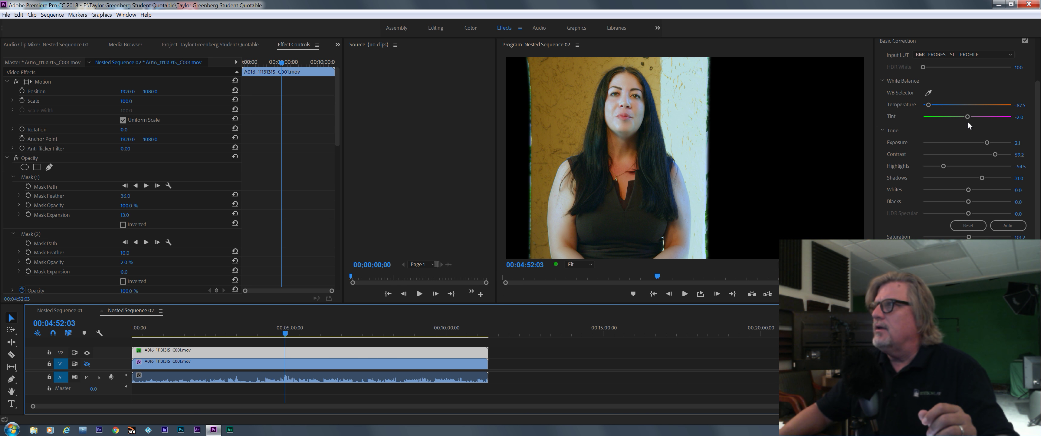
drag(967, 116, 957, 119)
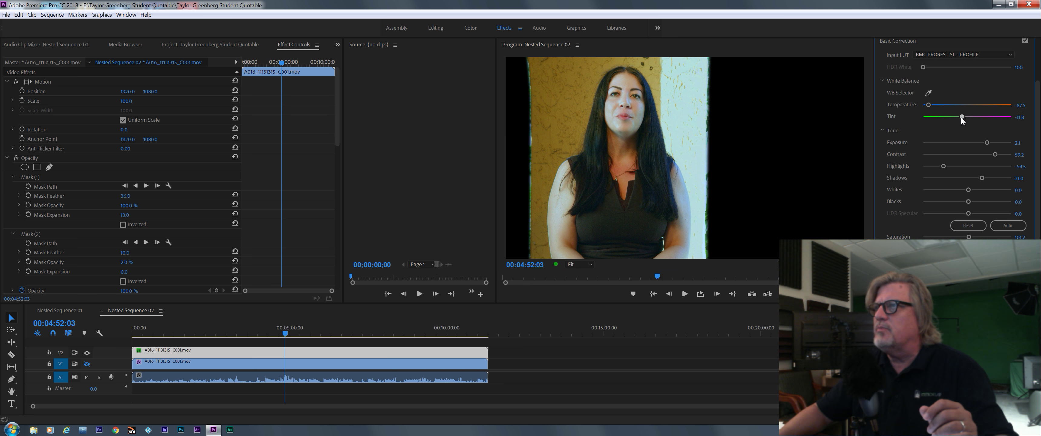
drag(967, 117, 961, 118)
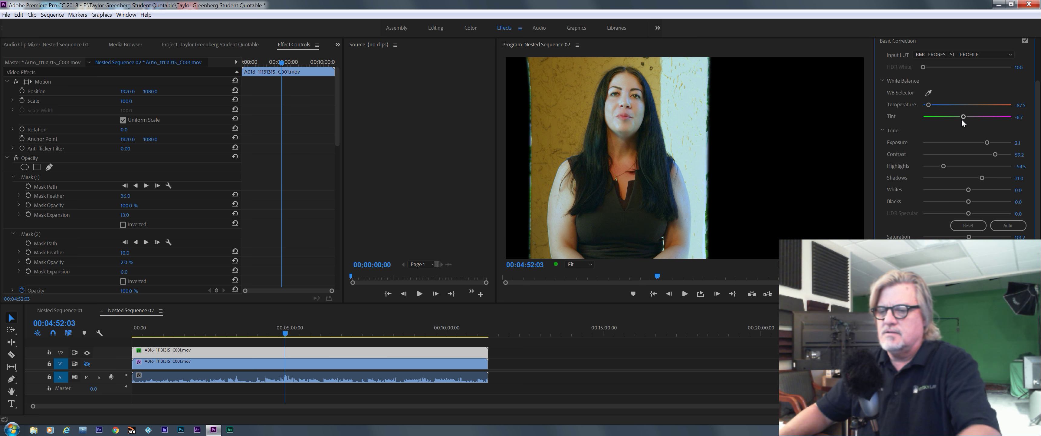
key(ctrl+s)
drag(964, 117, 968, 118)
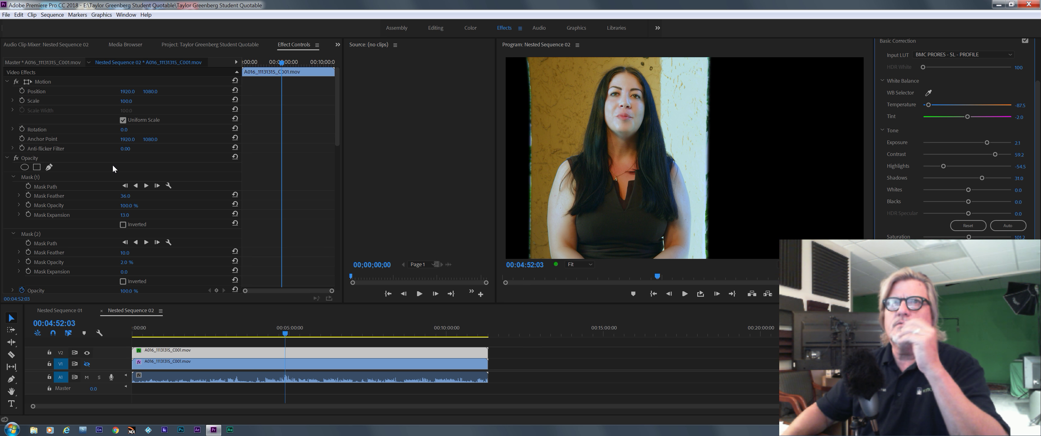
Select the V2 clip's first opacity mask to display its outline and examine its feather and expansion settings.
click(35, 177)
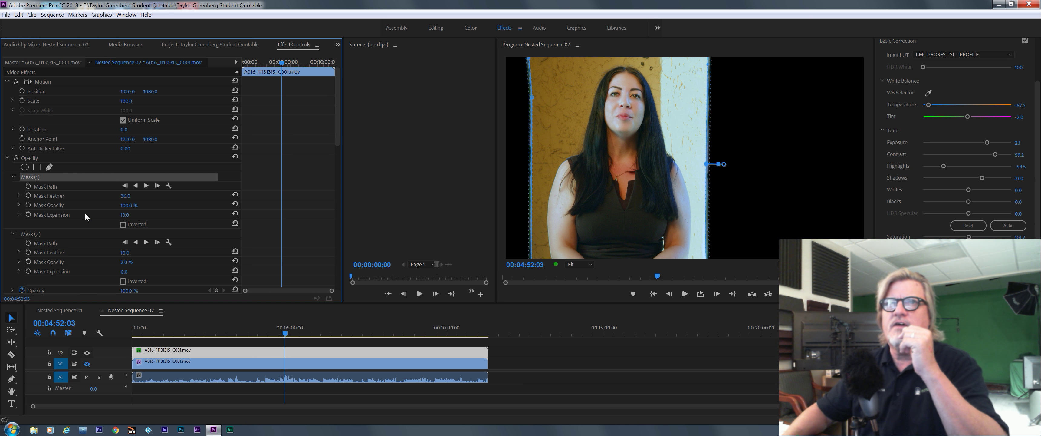
drag(124, 197, 121, 217)
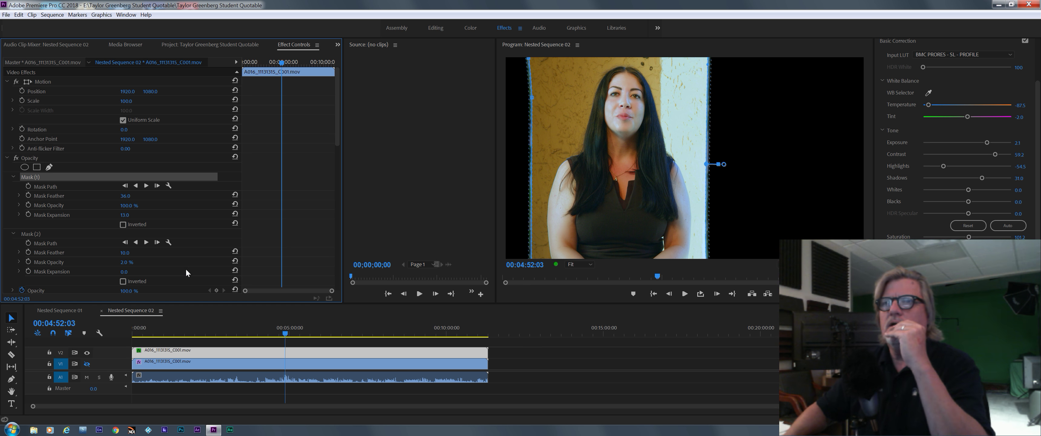
Show track V1 again and scrub forward to 00:06:02:08 to check the masked clip against the background.
click(86, 364)
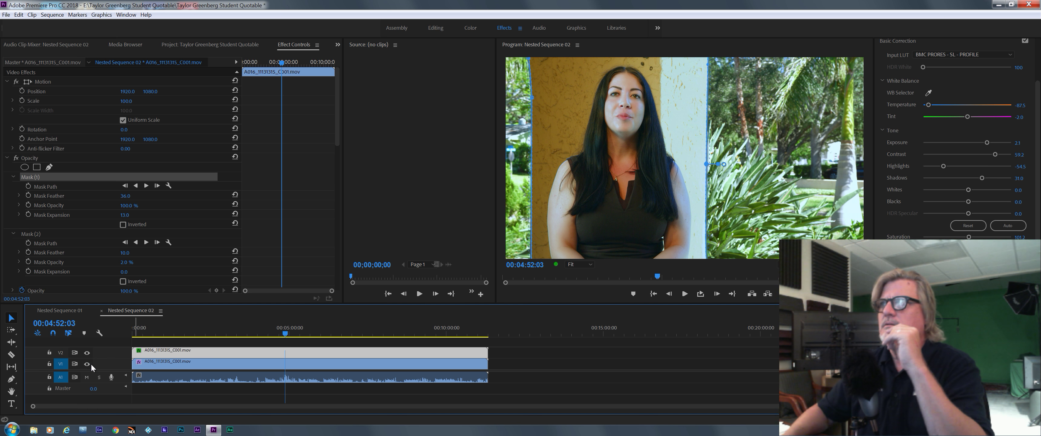
mouse_move(300, 334)
mouse_down()
mouse_move(275, 335)
mouse_move(307, 332)
mouse_up()
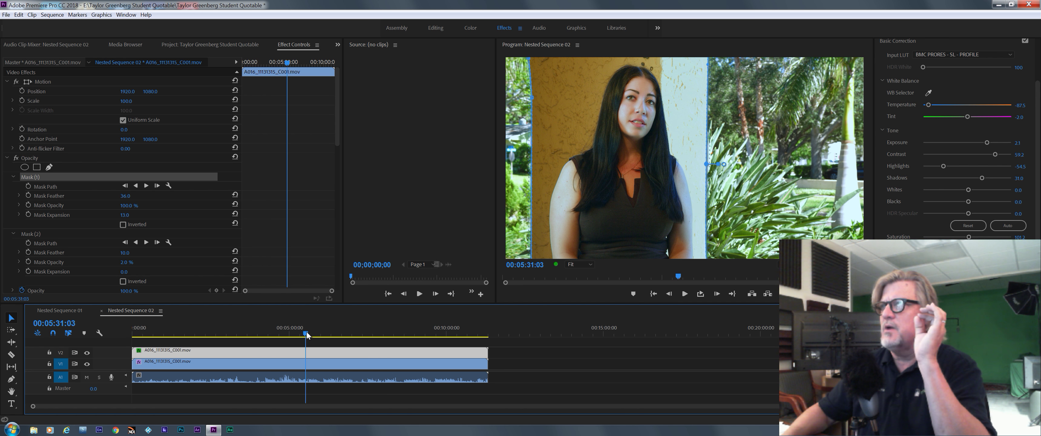
drag(309, 334, 323, 334)
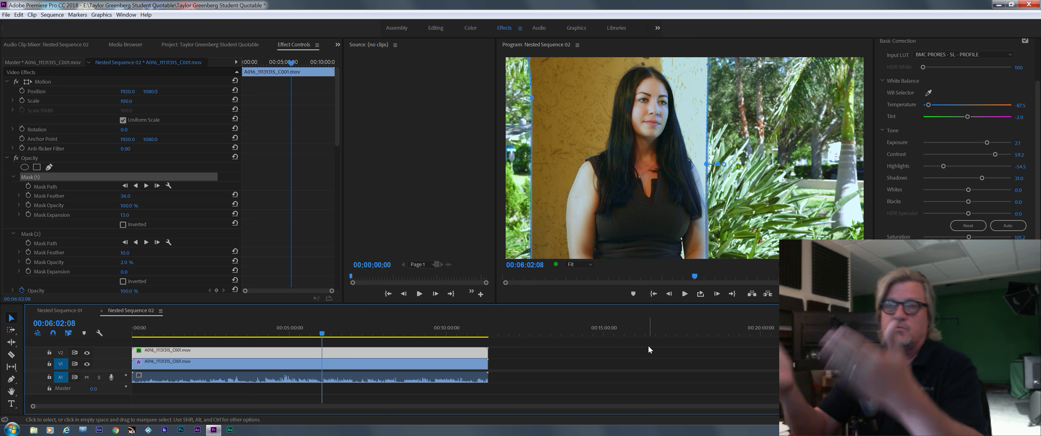
Open Nested Sequence 01, move the playhead to 00:04:45:20, and select the adjustment layer to show its Lumetri settings.
click(59, 310)
click(285, 335)
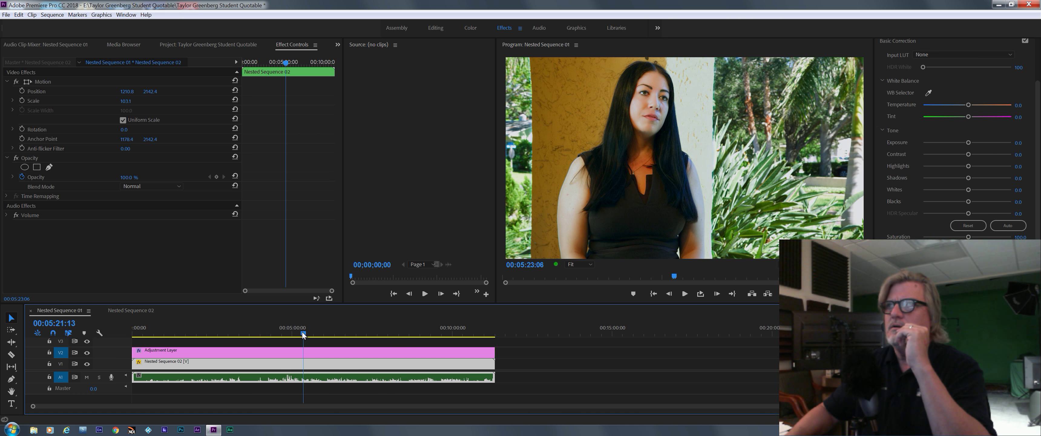
click(318, 352)
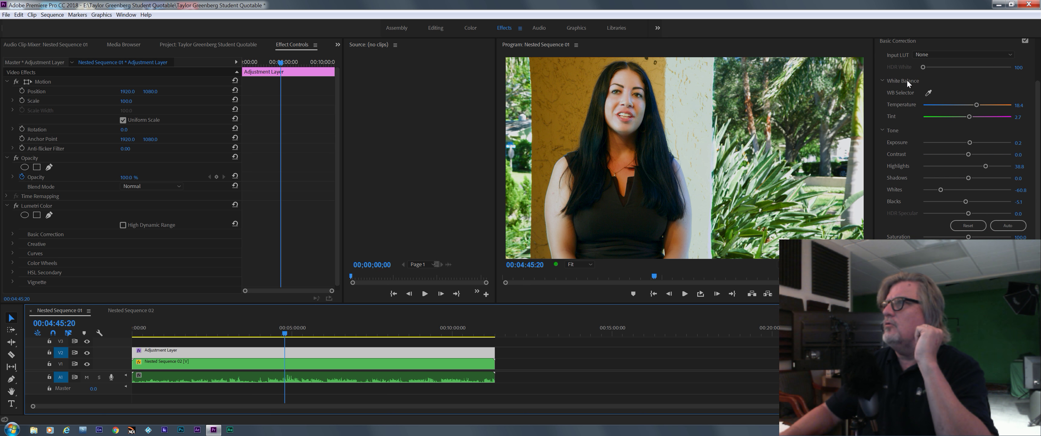
Collapse the adjustment layer's Basic Correction, expand its Creative settings, and scrub to 00:05:30:02 to review the final grade.
click(882, 81)
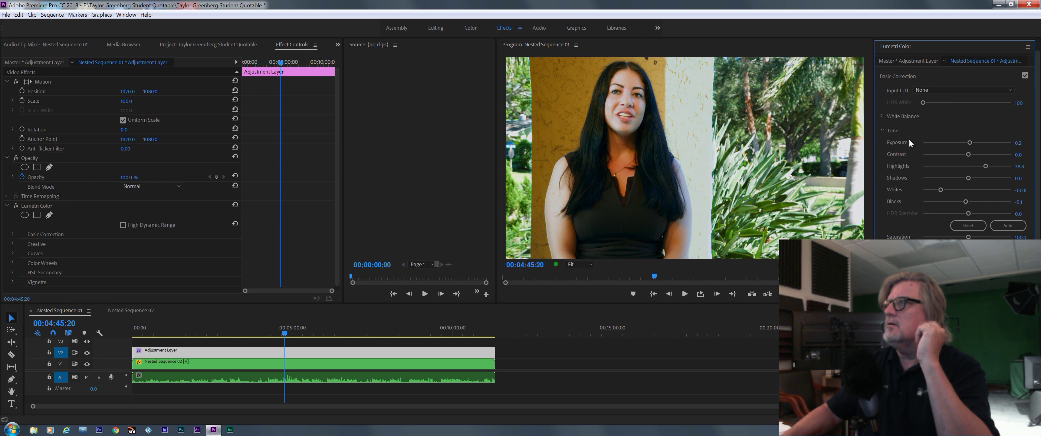
click(881, 76)
click(899, 103)
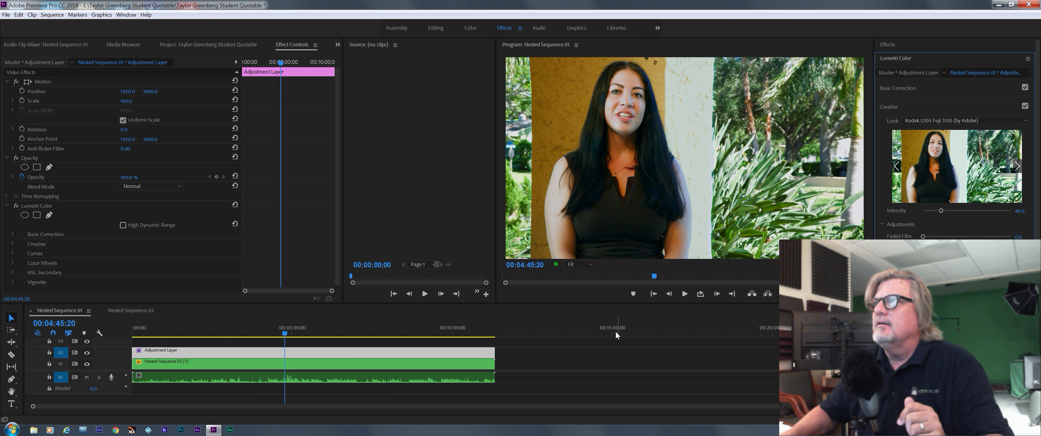
drag(282, 329, 291, 333)
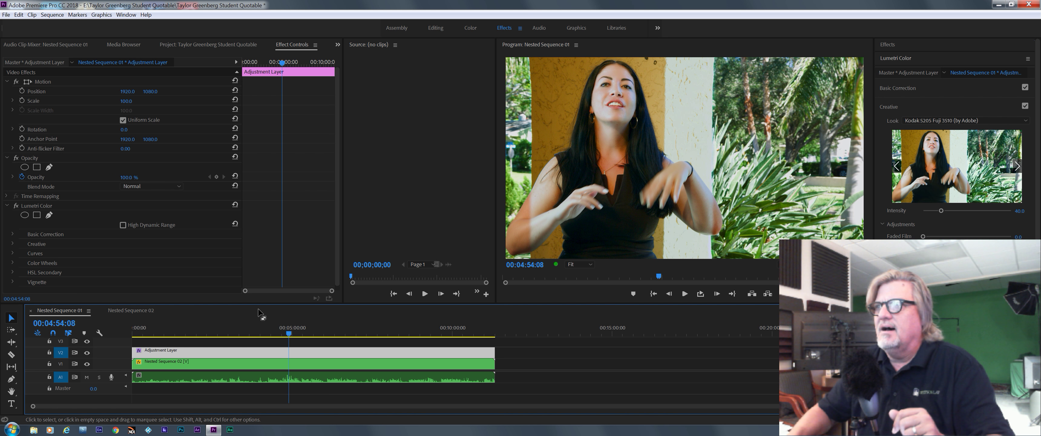
drag(292, 329, 310, 328)
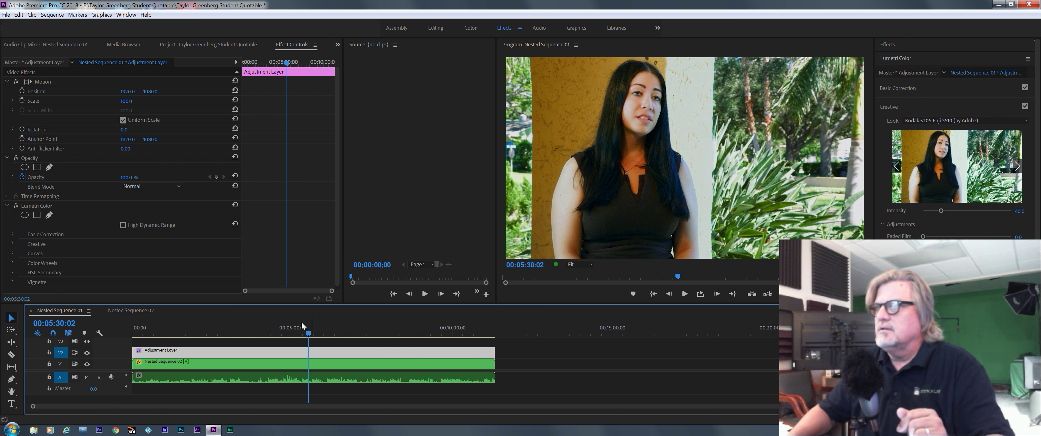